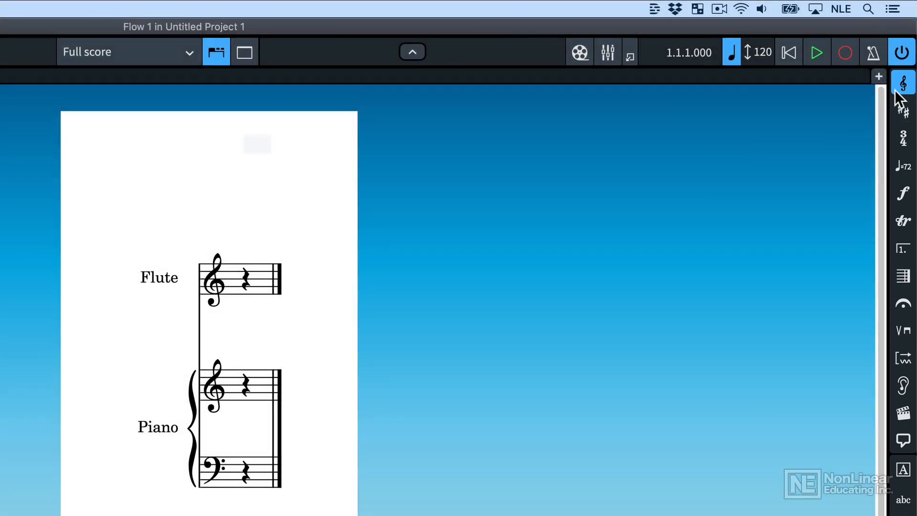
- Browse the clef, key signature, time signature and dynamics notations, and hide the Properties area below the score
{"action": "left_click", "coordinate": [898, 91]}
{"action": "left_click", "coordinate": [903, 111]}
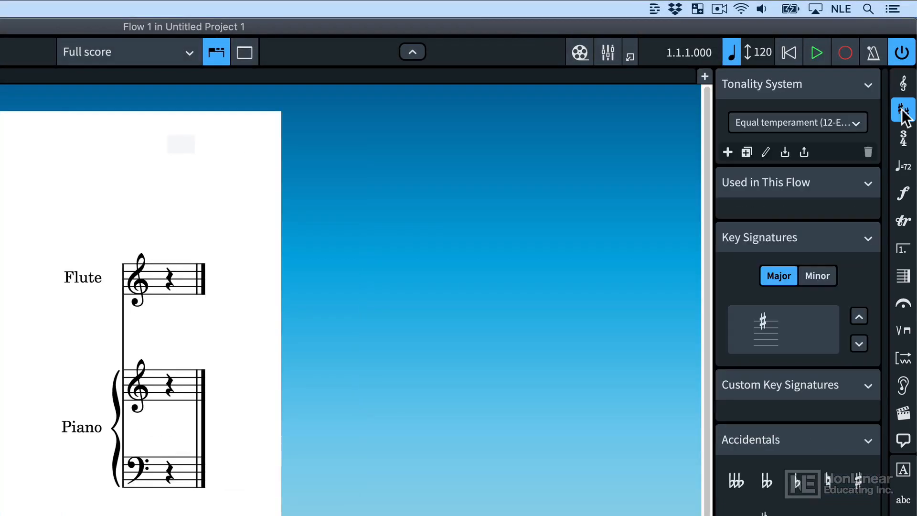
{"action": "left_click", "coordinate": [903, 139]}
{"action": "left_click", "coordinate": [904, 196]}
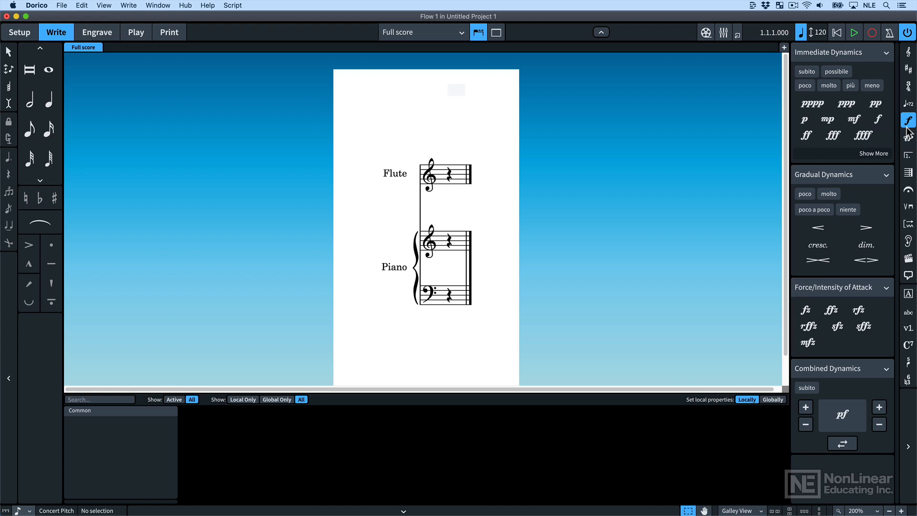
{"action": "left_click", "coordinate": [404, 510]}
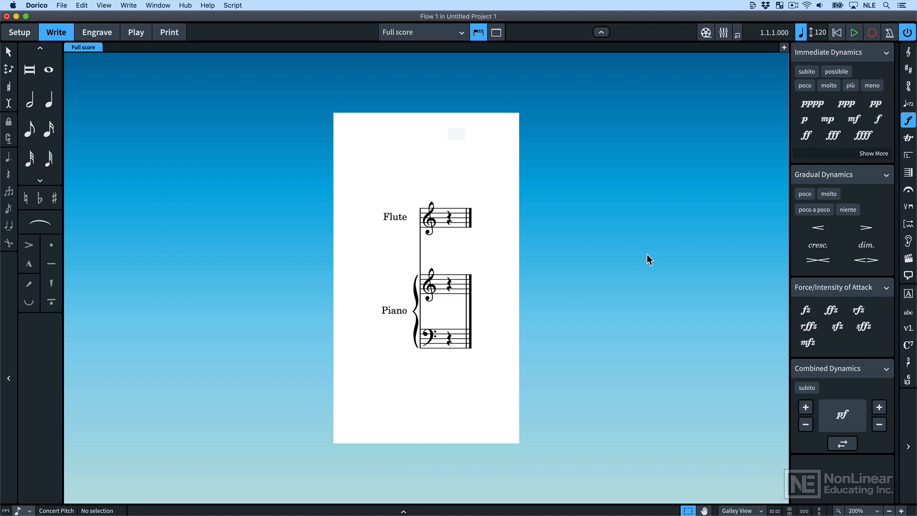
- Try to insert 1 bar at the start of the flow
{"action": "left_click", "coordinate": [909, 172]}
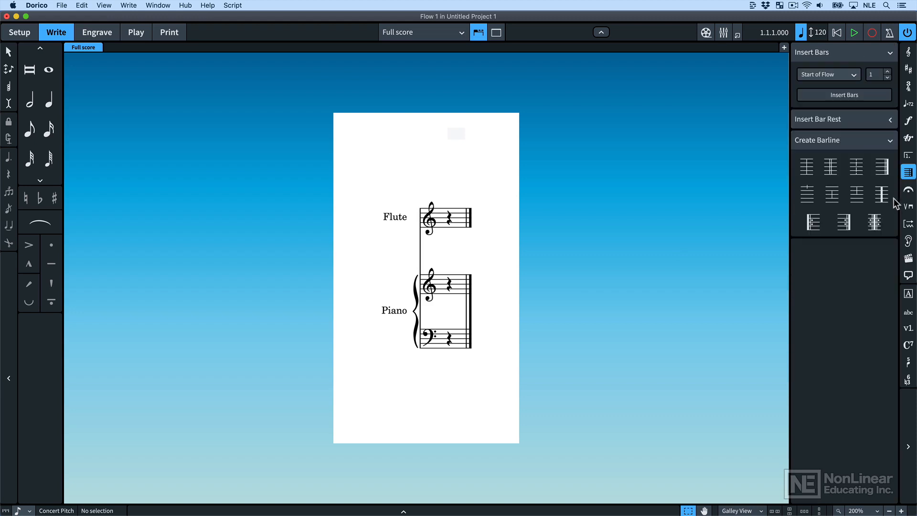
{"action": "left_click", "coordinate": [842, 95]}
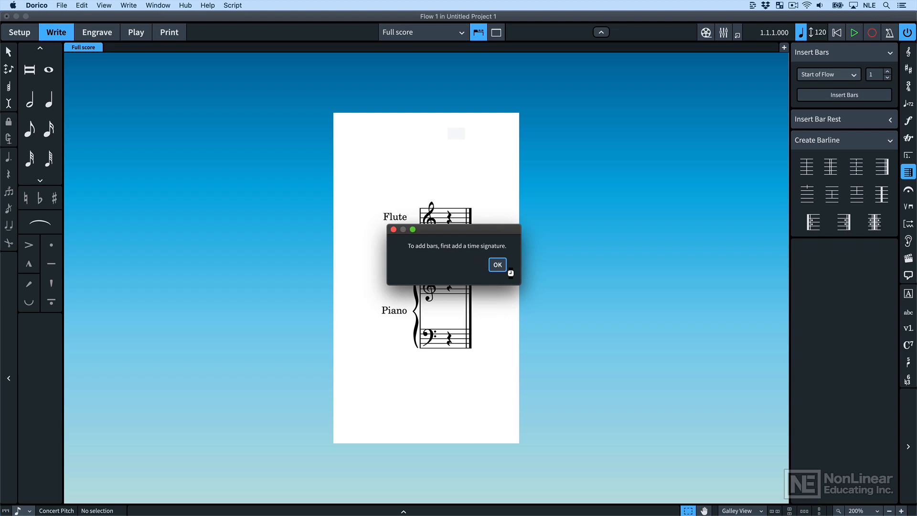
{"action": "left_click", "coordinate": [497, 264]}
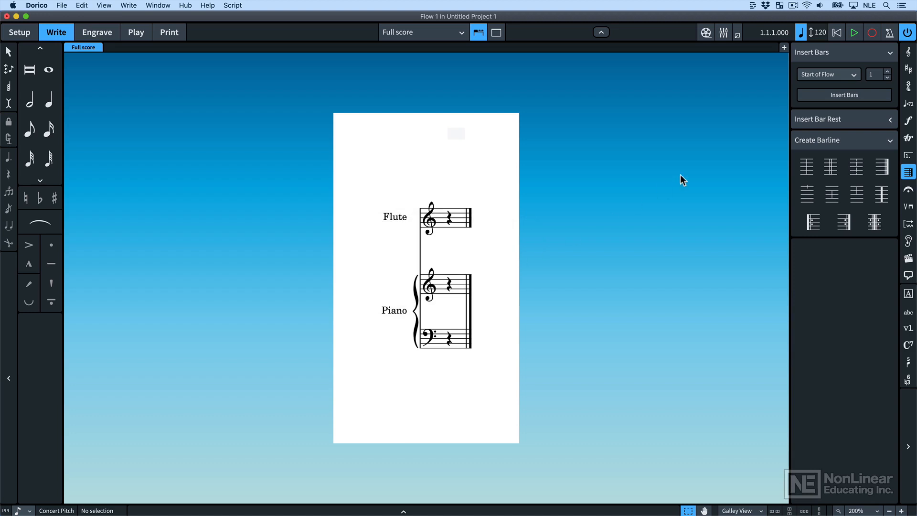
- Place a 4/4 time signature at the start of the flute staff and delete it again
{"action": "left_click", "coordinate": [905, 91]}
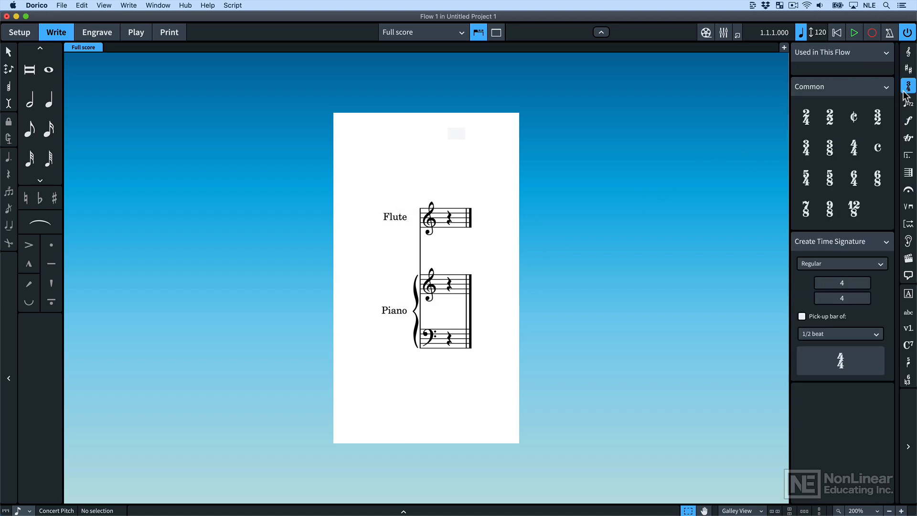
{"action": "left_click", "coordinate": [856, 156]}
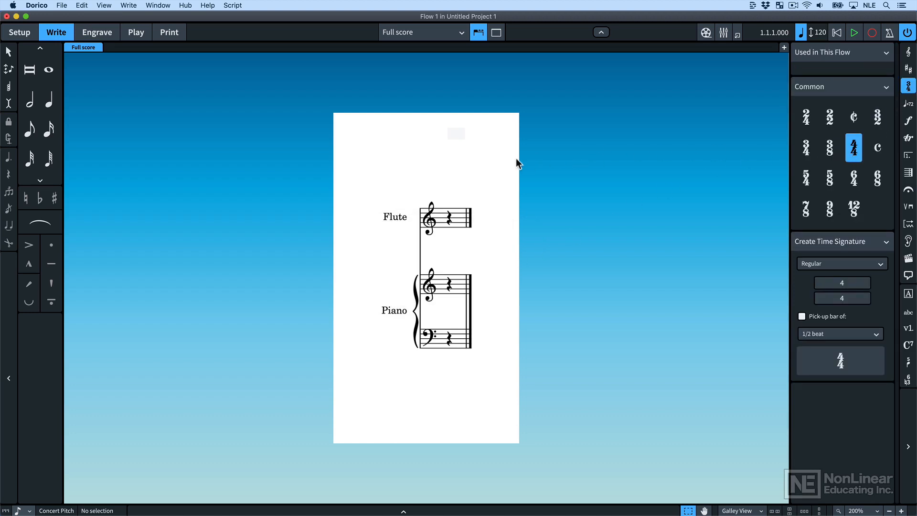
{"action": "left_click", "coordinate": [441, 224]}
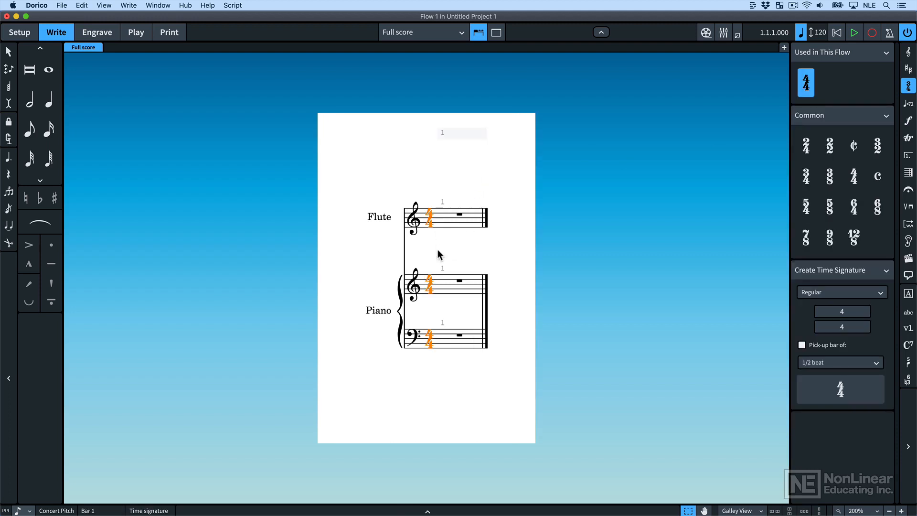
{"action": "key", "text": "Delete"}
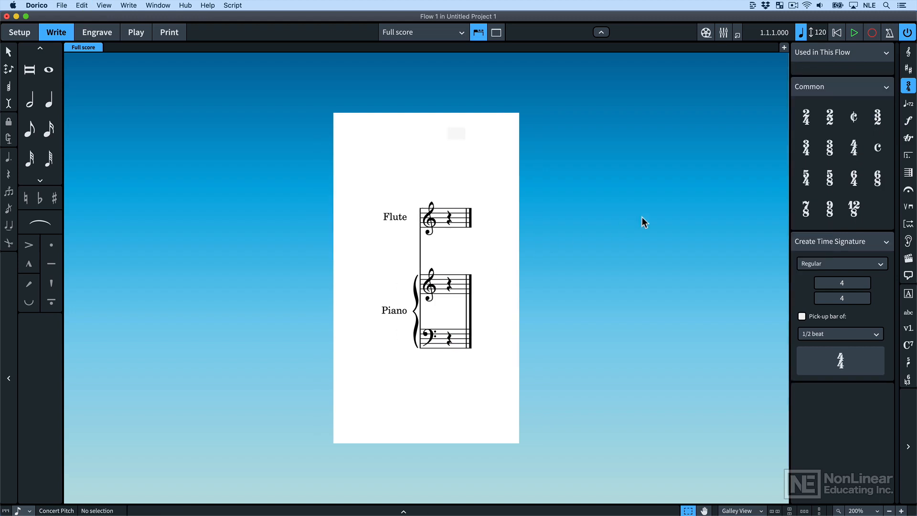
- Add a 4/4 time signature to all staves by placing it at the start of the piano's bass staff
{"action": "left_click", "coordinate": [855, 149]}
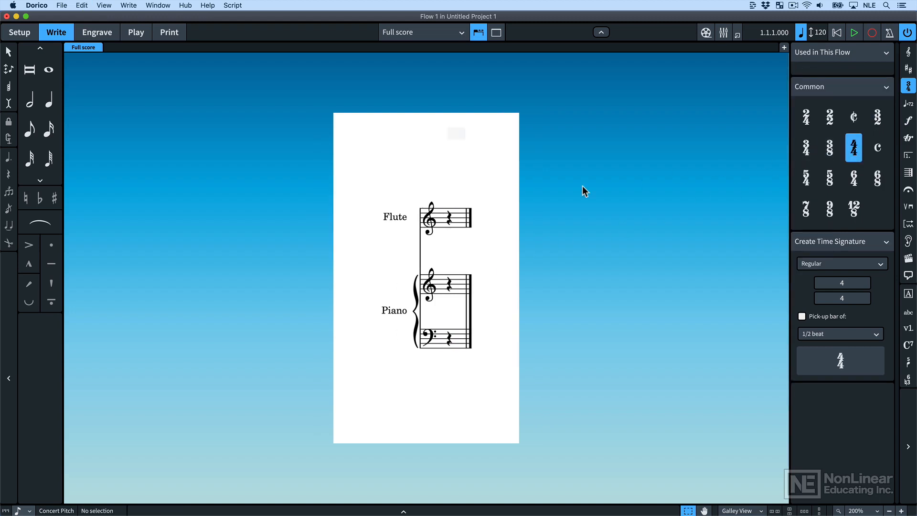
{"action": "left_click", "coordinate": [441, 339]}
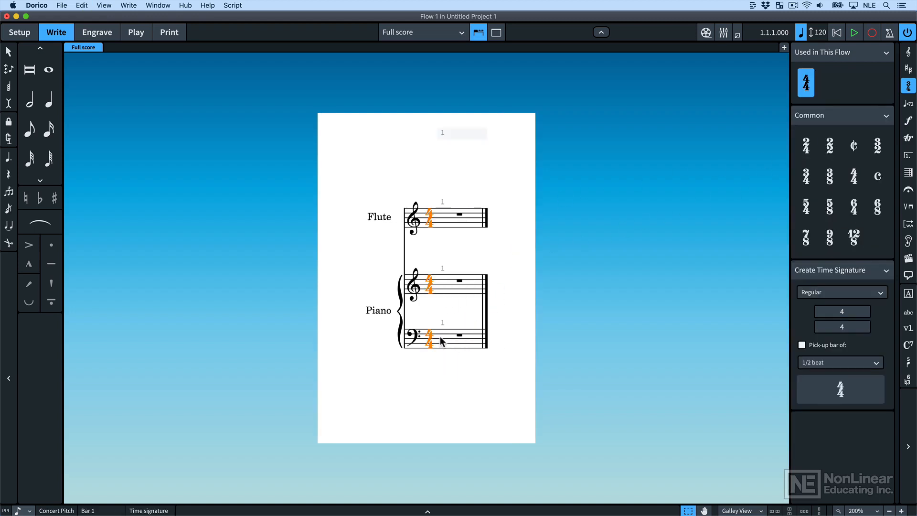
- Insert 7 bars at the end of the flow
{"action": "left_click", "coordinate": [910, 175]}
{"action": "left_click_drag", "start_coordinate": [878, 75], "coordinate": [824, 77]}
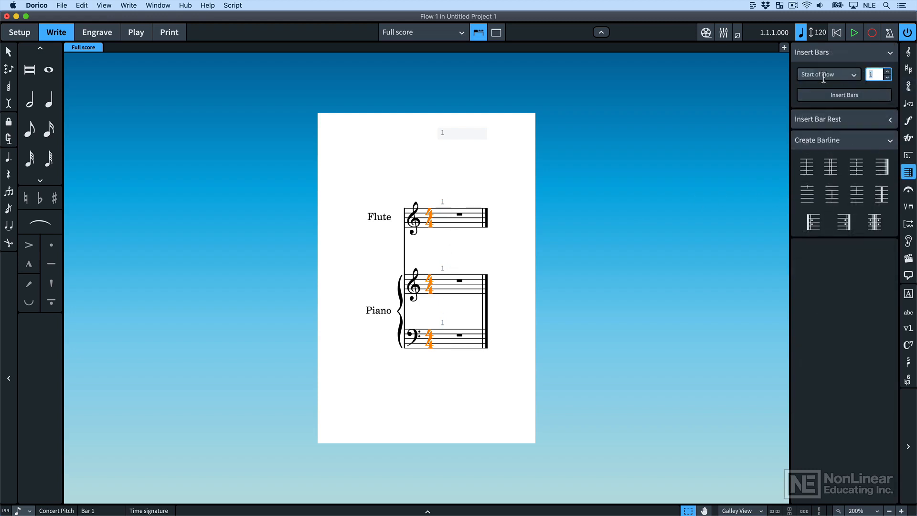
{"action": "type", "text": "7"}
{"action": "left_click", "coordinate": [825, 74]}
{"action": "left_click", "coordinate": [826, 105]}
{"action": "left_click", "coordinate": [864, 96]}
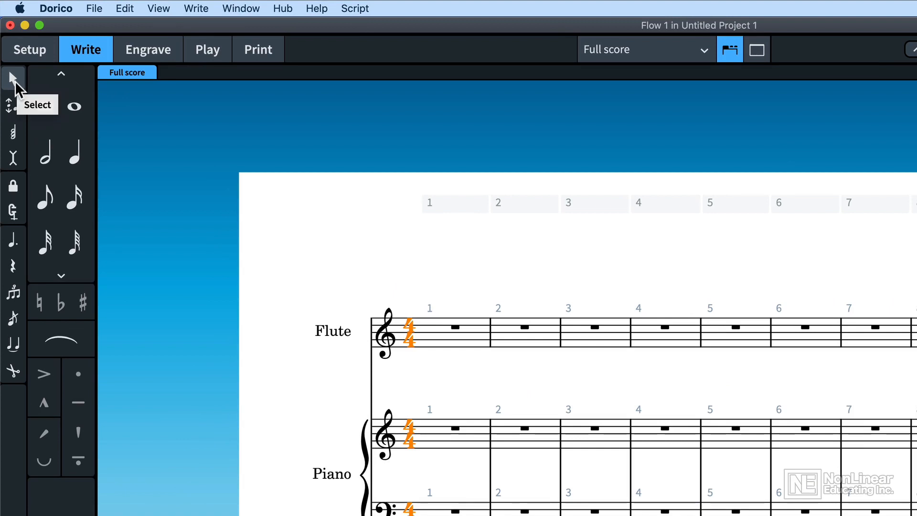
- Toggle the Select tool and start note input with the caret at the beginning of bar 1 in the flute staff
{"action": "left_click", "coordinate": [15, 81]}
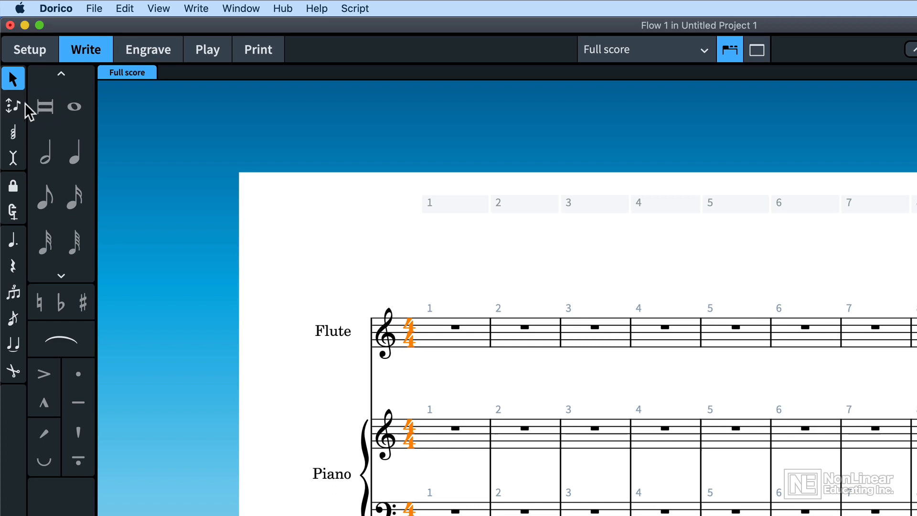
{"action": "left_click", "coordinate": [8, 82]}
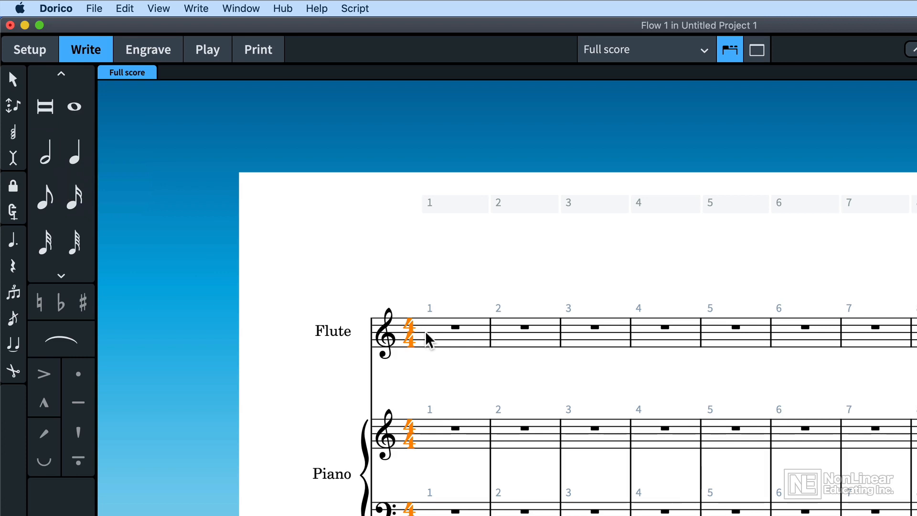
{"action": "key", "text": "Right"}
{"action": "key", "text": "shift+n"}
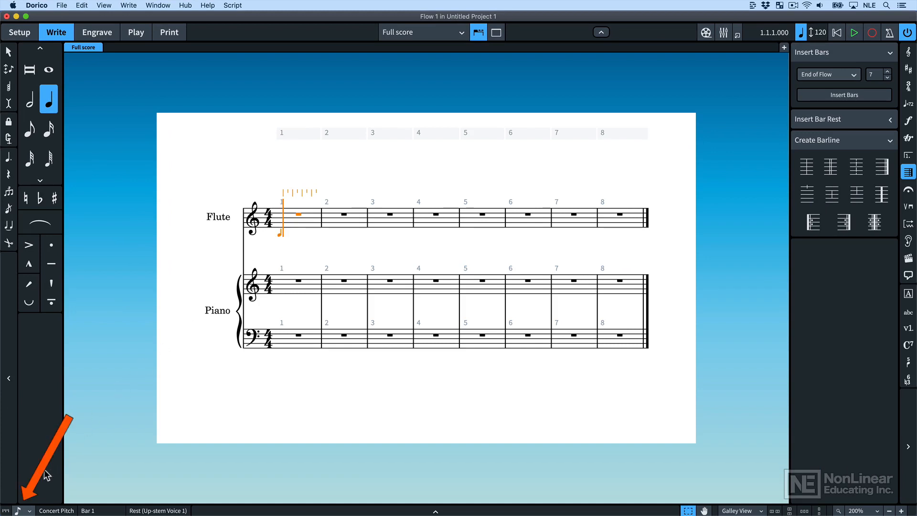
- Change the rhythmic grid to sixteenth notes and return it to eighth notes
{"action": "left_click", "coordinate": [29, 511]}
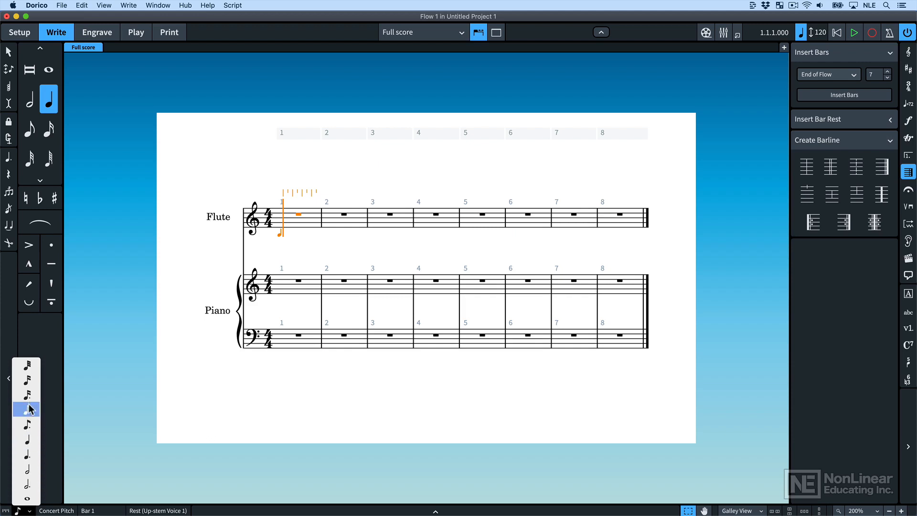
{"action": "left_click", "coordinate": [36, 382]}
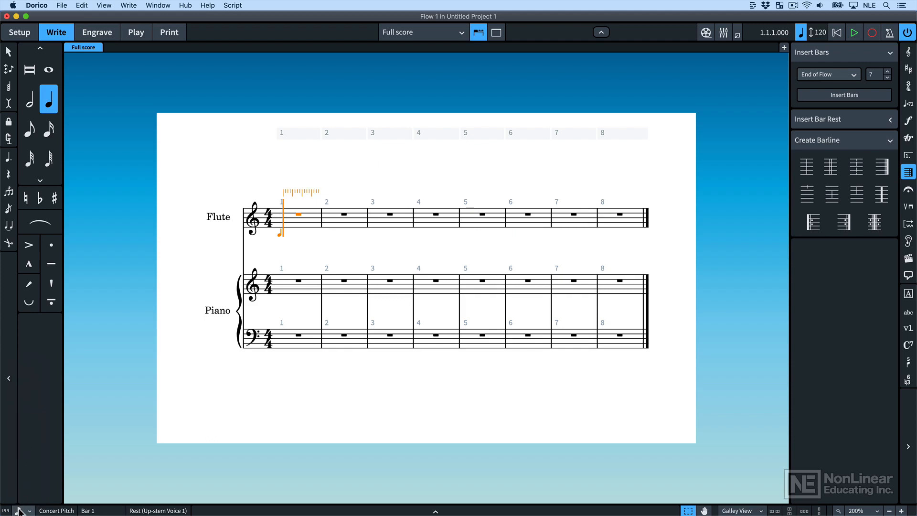
{"action": "left_click", "coordinate": [20, 509]}
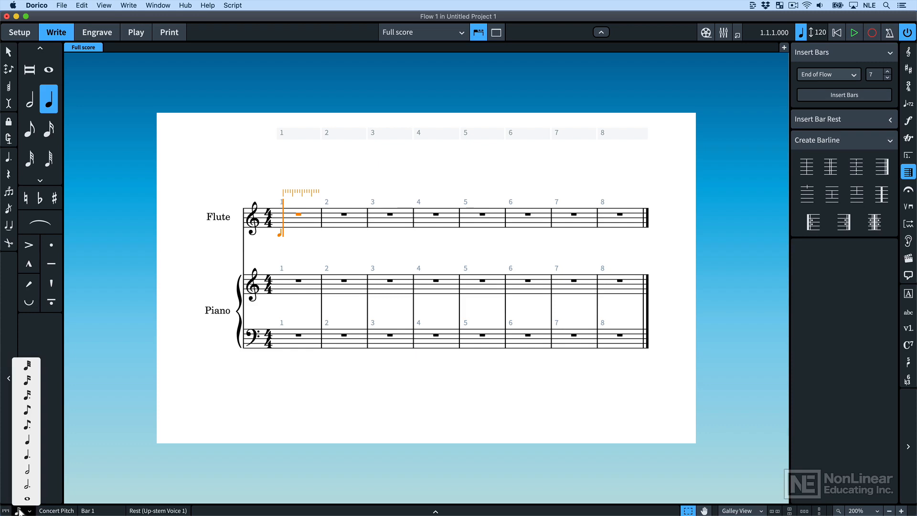
{"action": "left_click", "coordinate": [28, 423]}
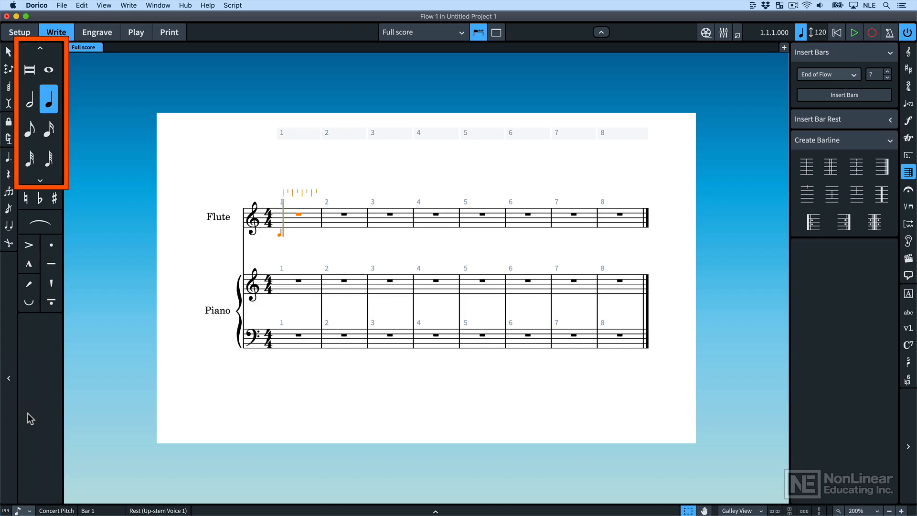
- Fill bar 1 of the flute staff with eighth notes D5, C5, B4 and A4, followed by quarter notes G4 and B4
{"action": "left_click", "coordinate": [28, 130]}
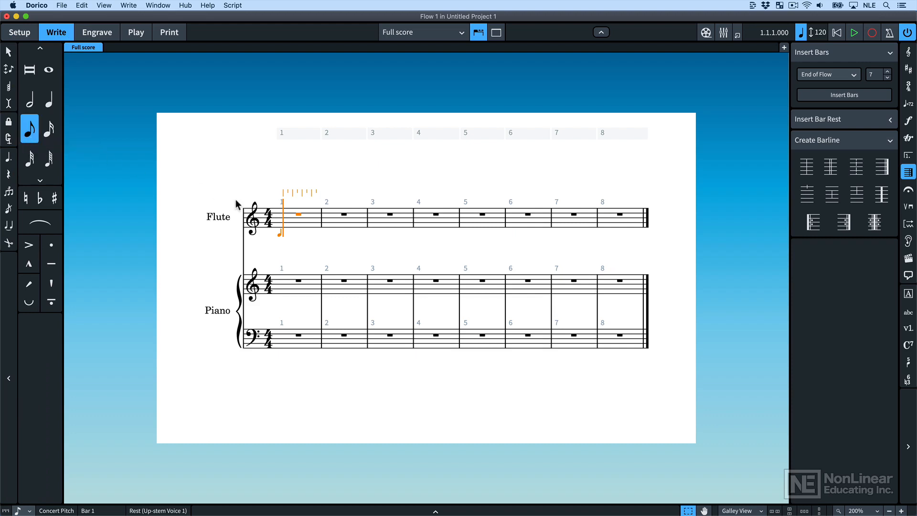
{"action": "left_click", "coordinate": [280, 216]}
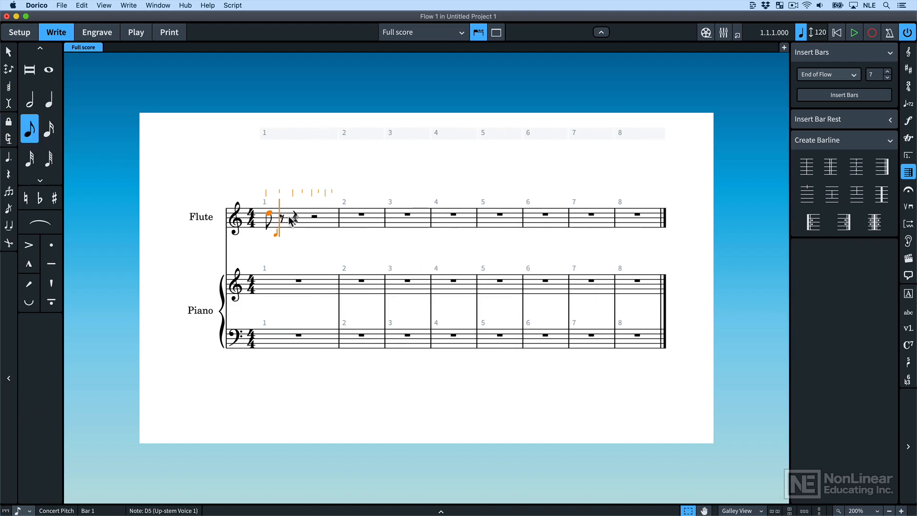
{"action": "left_click", "coordinate": [292, 218]}
{"action": "left_click", "coordinate": [293, 219]}
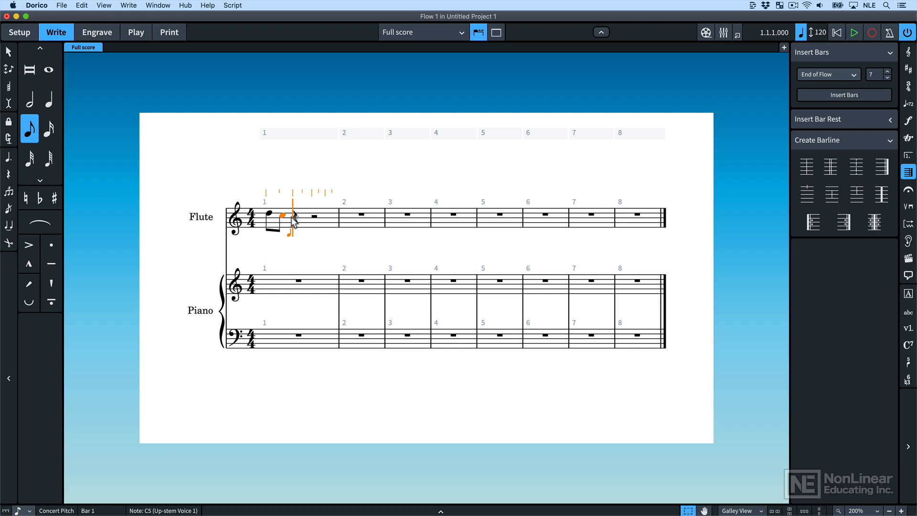
{"action": "left_click", "coordinate": [307, 221]}
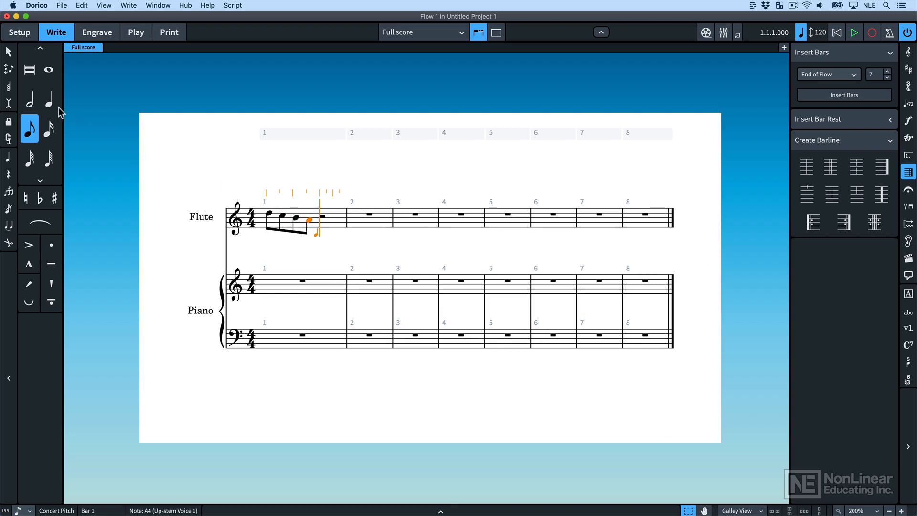
{"action": "left_click", "coordinate": [49, 100]}
{"action": "left_click", "coordinate": [321, 223]}
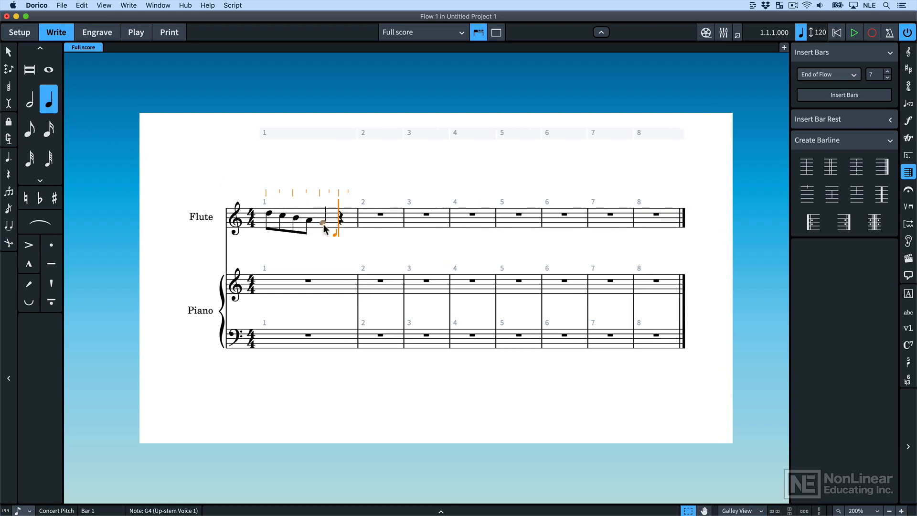
{"action": "left_click", "coordinate": [343, 221]}
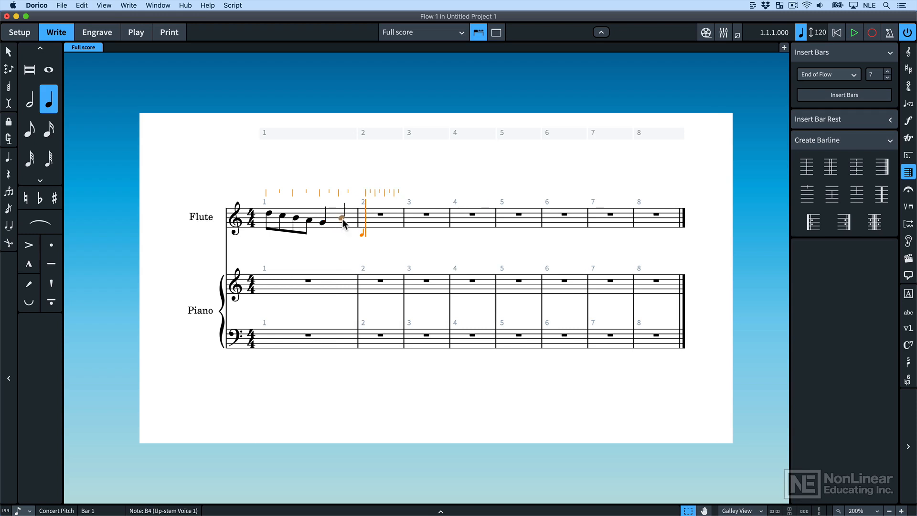
- Fill bar 2 of the flute staff with eighth notes E5, D5, C#5 and B4, followed by a half note A4
{"action": "left_click", "coordinate": [36, 137]}
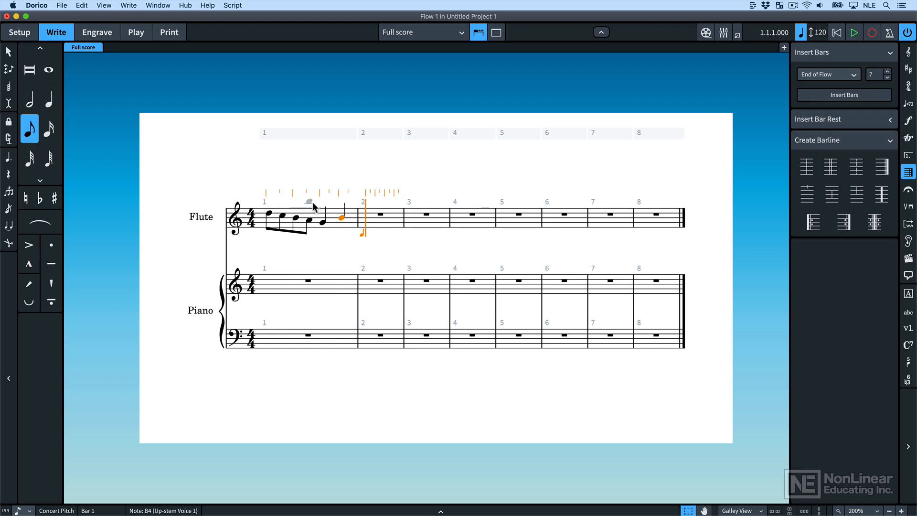
{"action": "left_click", "coordinate": [369, 211]}
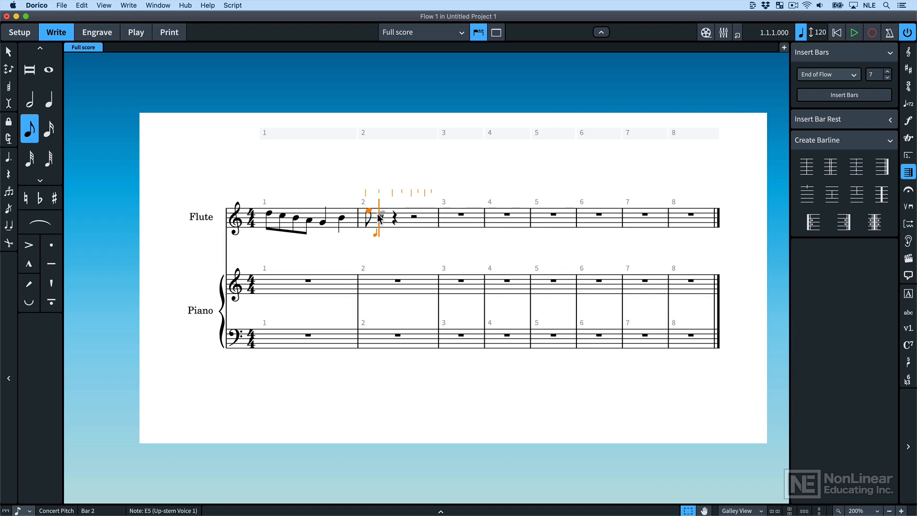
{"action": "left_click", "coordinate": [380, 213]}
{"action": "left_click", "coordinate": [56, 197]}
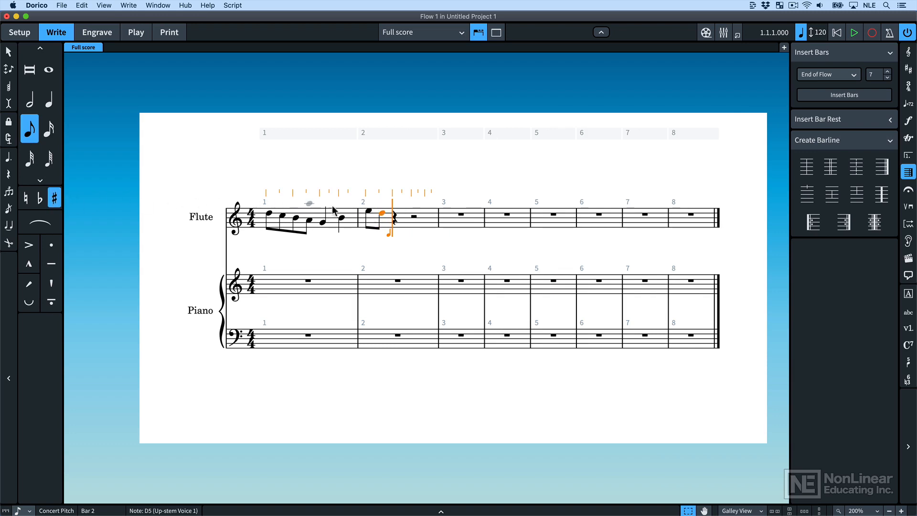
{"action": "left_click", "coordinate": [394, 218]}
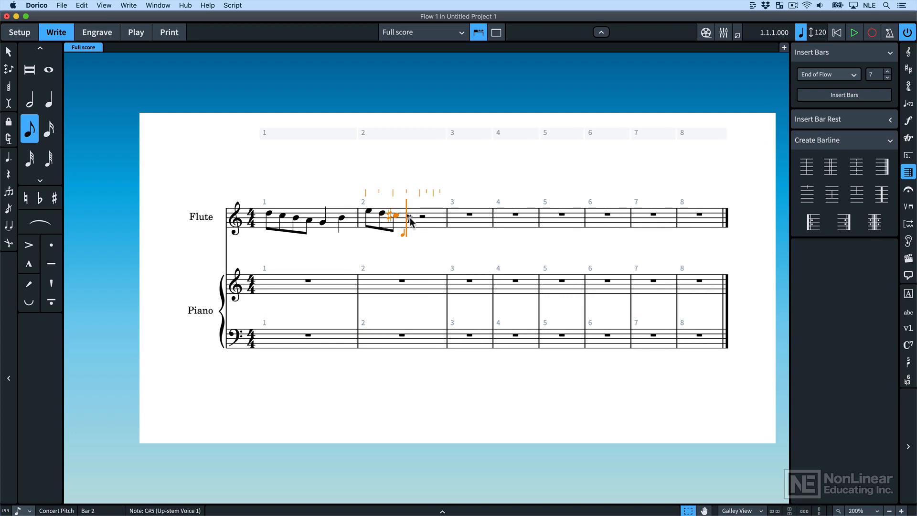
{"action": "left_click", "coordinate": [410, 217]}
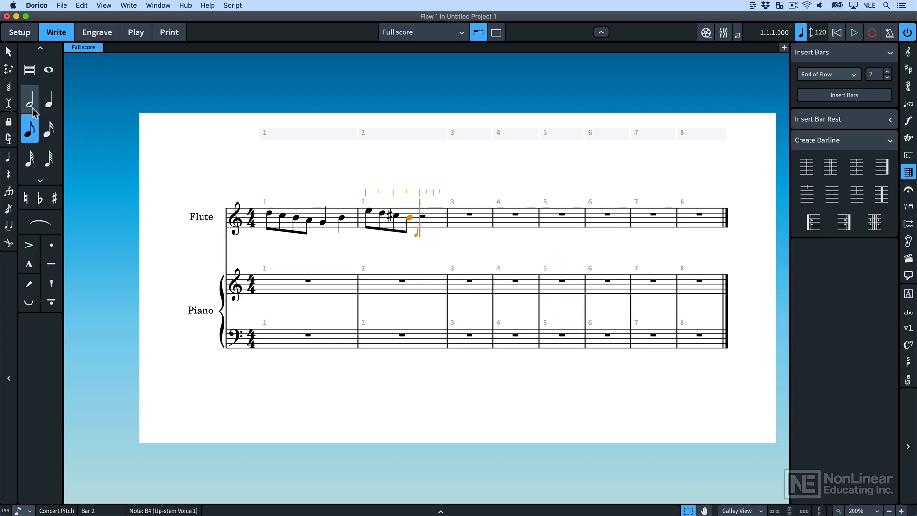
{"action": "left_click", "coordinate": [30, 99]}
{"action": "left_click", "coordinate": [422, 221]}
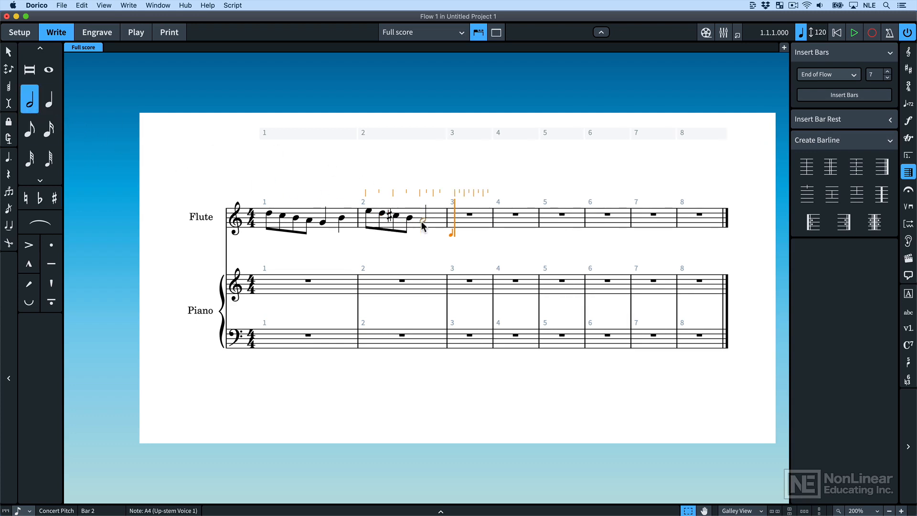
- Fill bar 3 of the flute staff with a quarter note A5, eighth rest, quarter-length G5, eighth note E5 and quarter note D5
{"action": "left_click", "coordinate": [49, 99]}
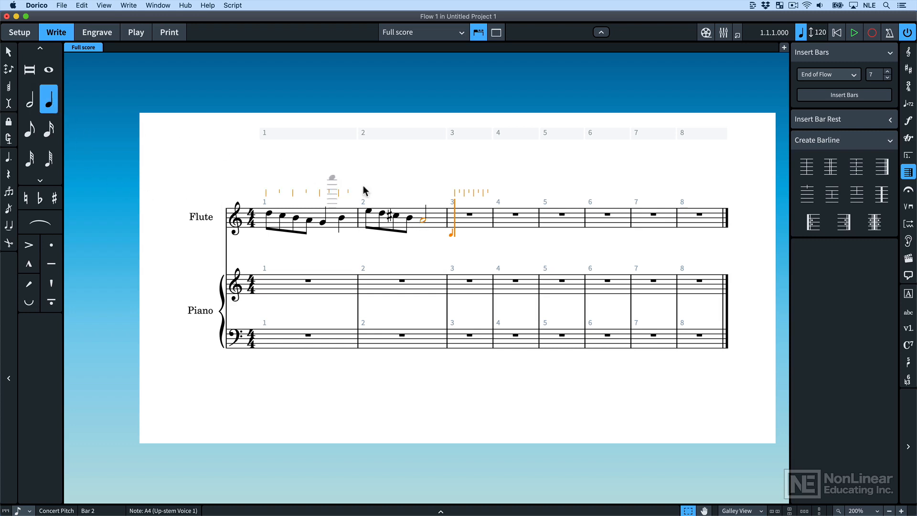
{"action": "left_click", "coordinate": [453, 204]}
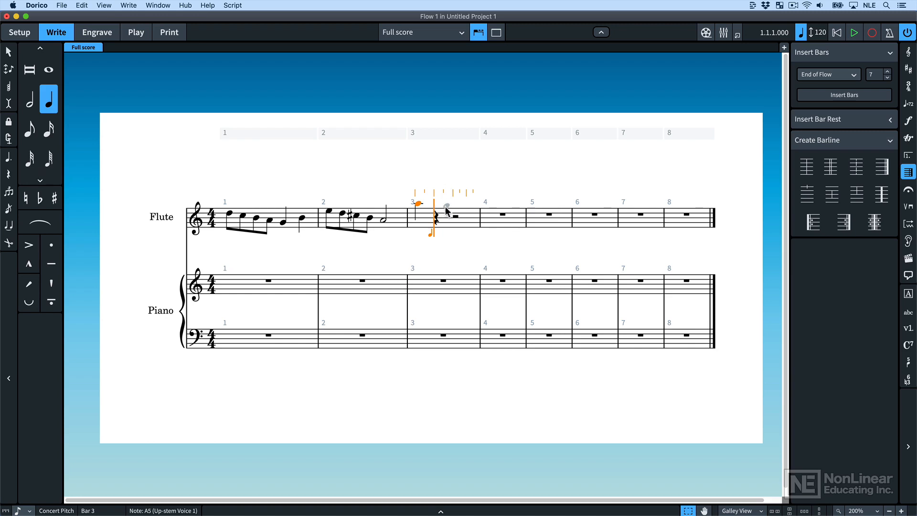
{"action": "left_click", "coordinate": [447, 203]}
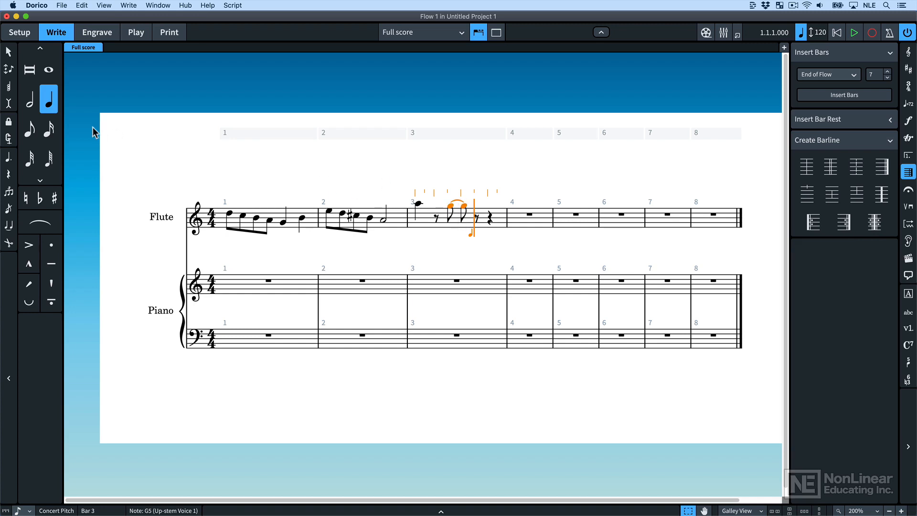
{"action": "left_click", "coordinate": [30, 128]}
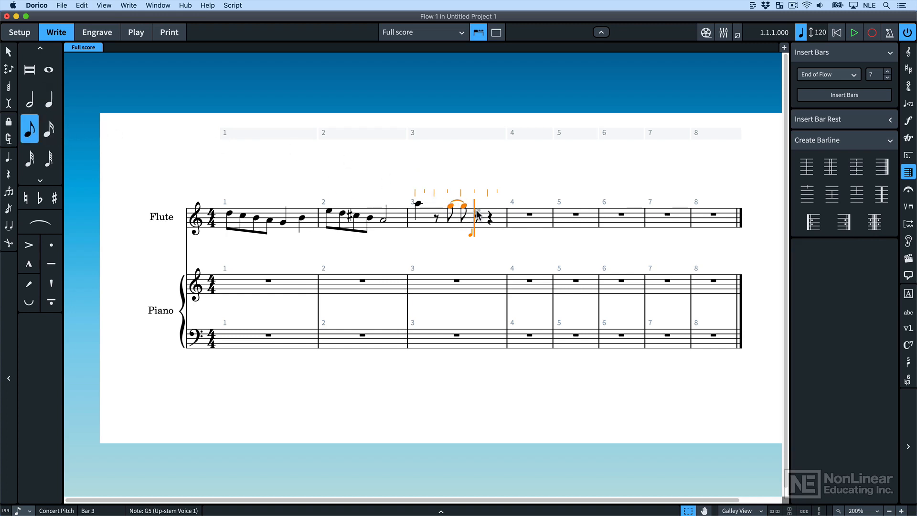
{"action": "key", "text": "e"}
{"action": "left_click", "coordinate": [50, 106]}
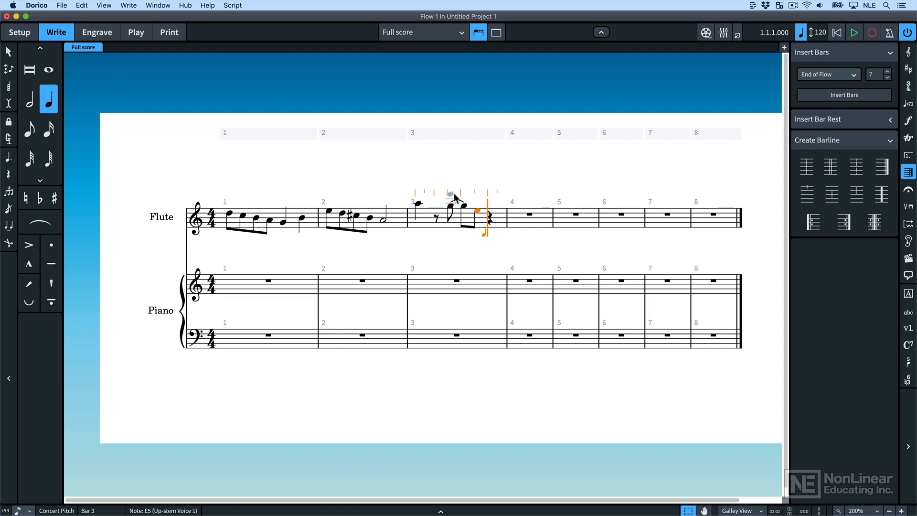
{"action": "key", "text": "d"}
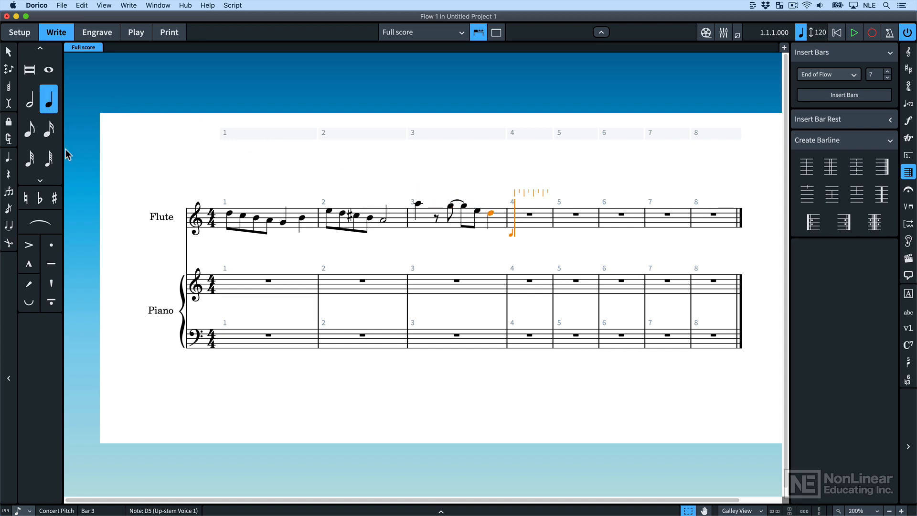
- Enter sixteenth notes C5, B4, A4 and G4 on beat 1 of bar 4 in the flute staff
{"action": "left_click", "coordinate": [48, 129]}
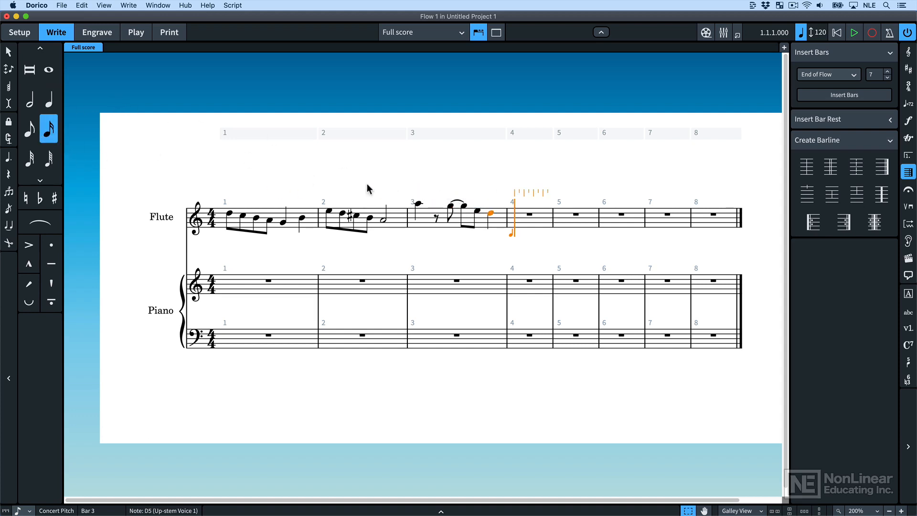
{"action": "left_click", "coordinate": [516, 215]}
{"action": "left_click", "coordinate": [526, 218]}
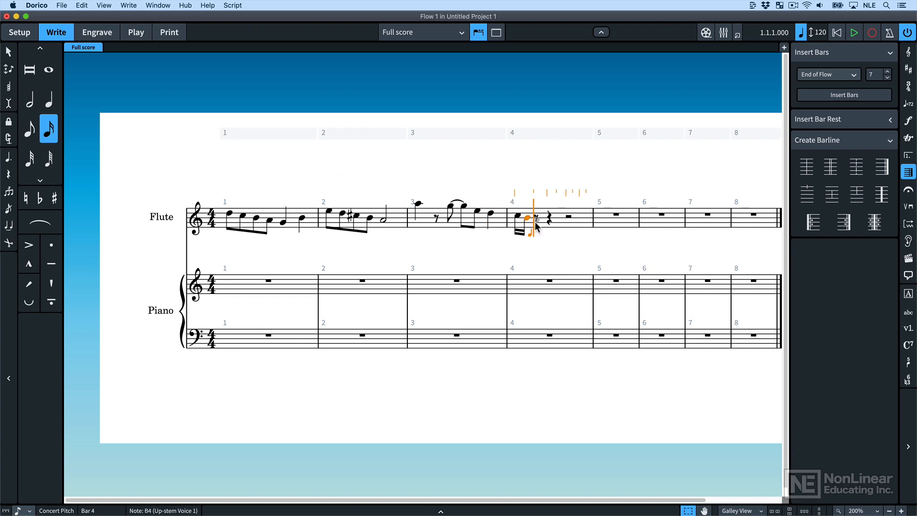
{"action": "left_click", "coordinate": [535, 220]}
{"action": "left_click", "coordinate": [547, 223]}
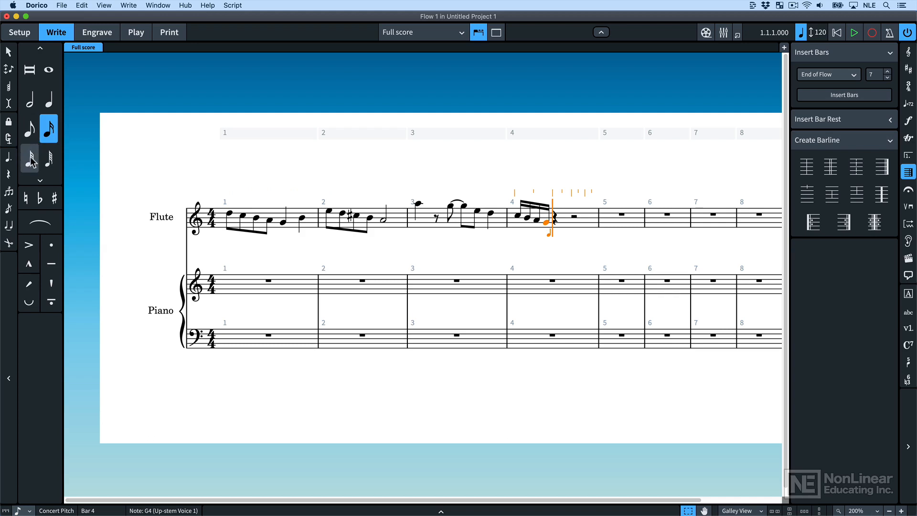
- Enter an eighth-note triplet F#4, G4 and A4 on beat 2 of bar 4 in the flute staff
{"action": "left_click", "coordinate": [9, 192]}
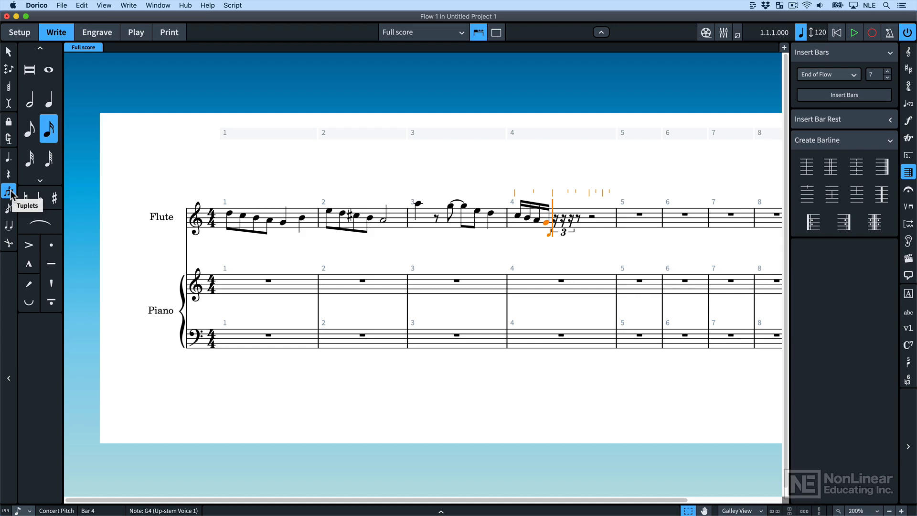
{"action": "left_click", "coordinate": [30, 130]}
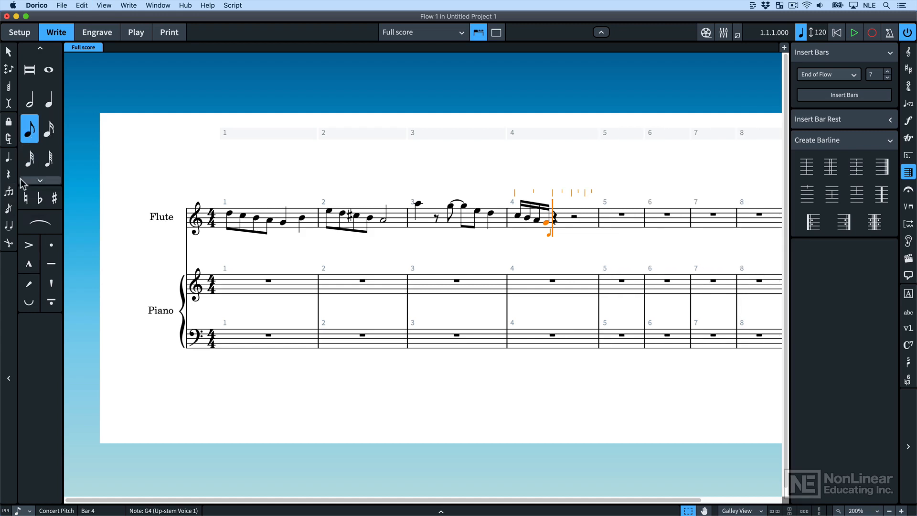
{"action": "left_click", "coordinate": [8, 191]}
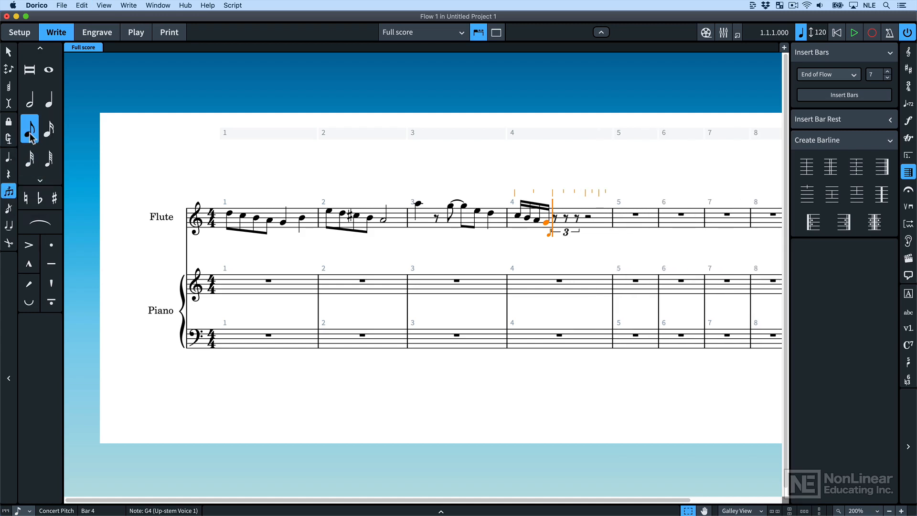
{"action": "left_click", "coordinate": [54, 197]}
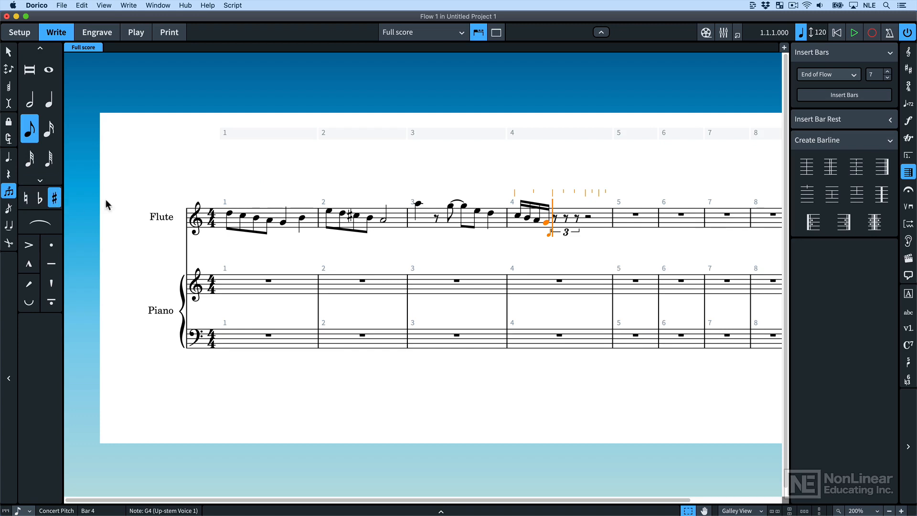
{"action": "left_click", "coordinate": [553, 228]}
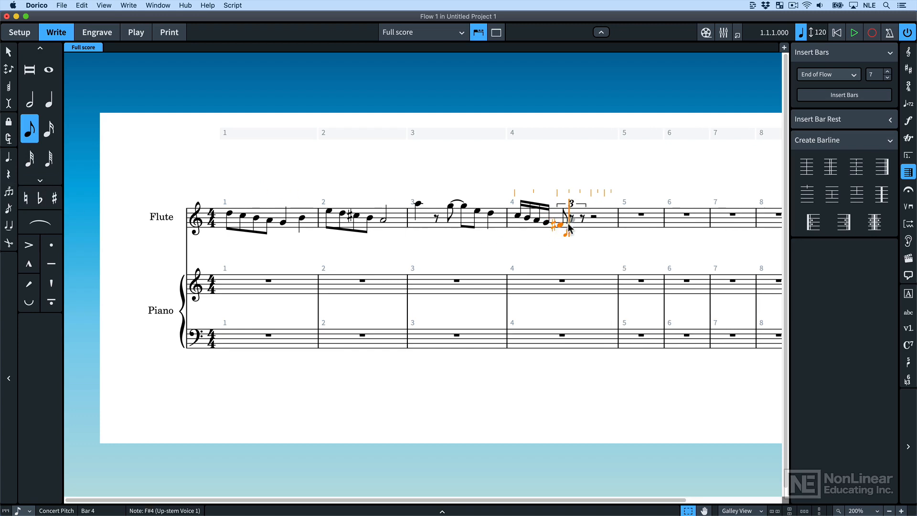
{"action": "left_click", "coordinate": [571, 224]}
{"action": "left_click", "coordinate": [581, 221]}
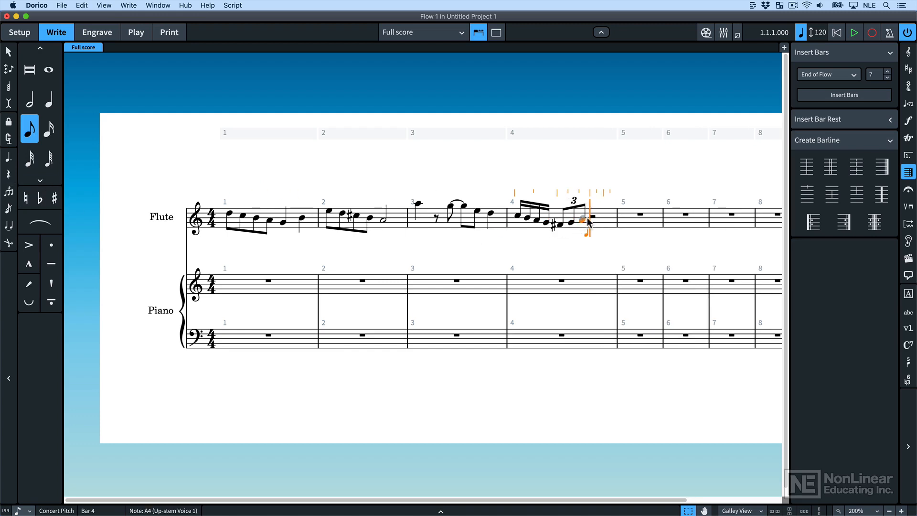
- Complete bar 4 of the flute staff with eighth notes B4, G4, D5 and D5
{"action": "left_click", "coordinate": [591, 218]}
{"action": "left_click", "coordinate": [604, 223]}
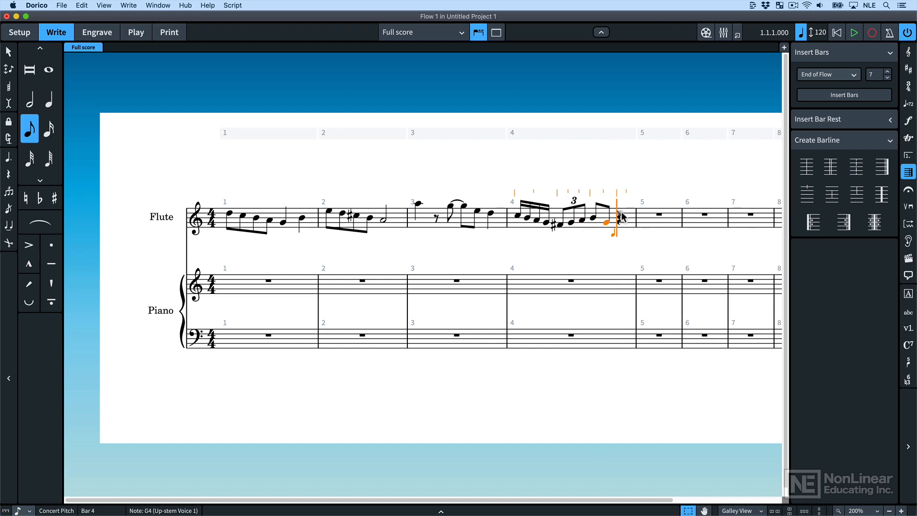
{"action": "left_click", "coordinate": [620, 213]}
{"action": "left_click", "coordinate": [633, 216]}
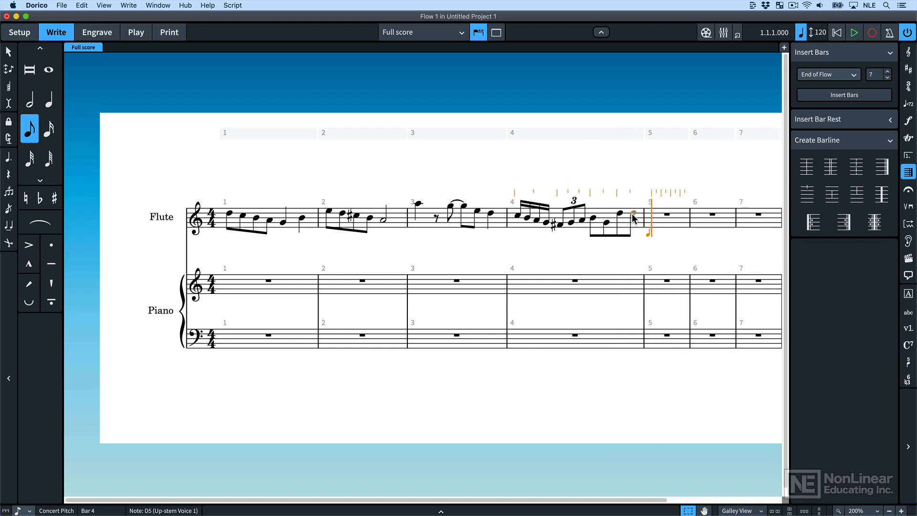
- Enter eighth notes G4, A4 and B4 from beat 3 of bar 3 in the piano's treble staff
{"action": "left_click", "coordinate": [462, 294]}
{"action": "left_click", "coordinate": [474, 292]}
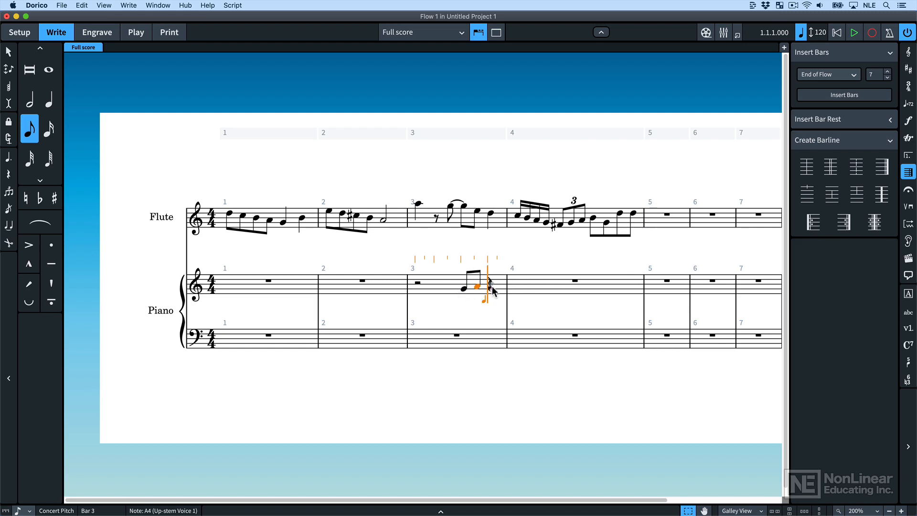
{"action": "left_click", "coordinate": [491, 284]}
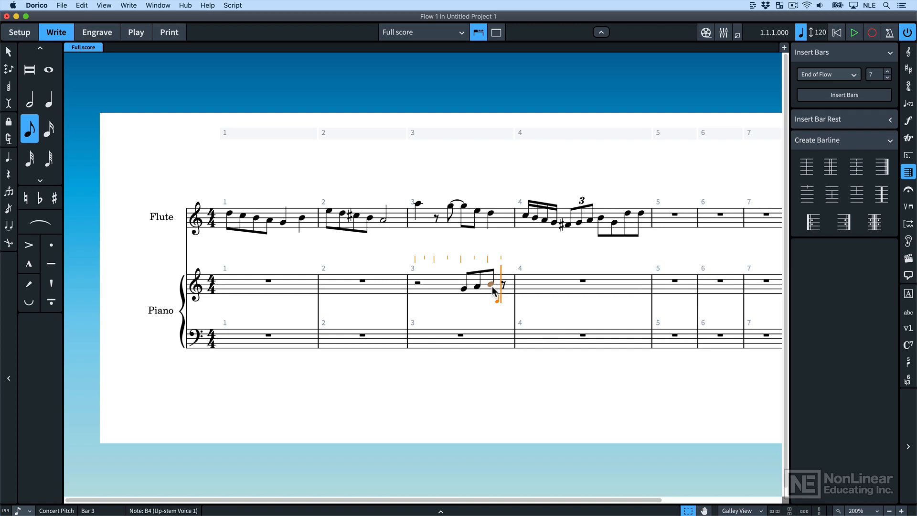